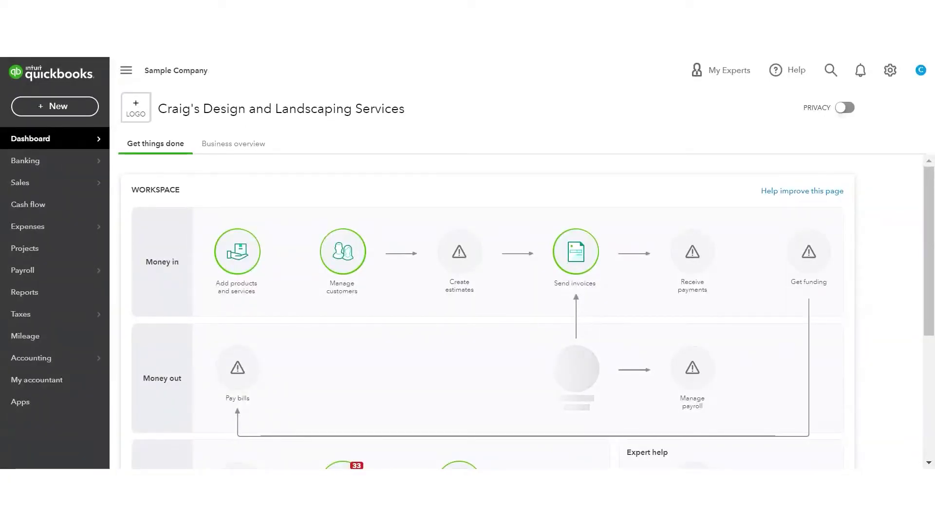
# Start a reconciliation for the Checking account.
pyautogui.click(891, 71)
pyautogui.click(683, 210)
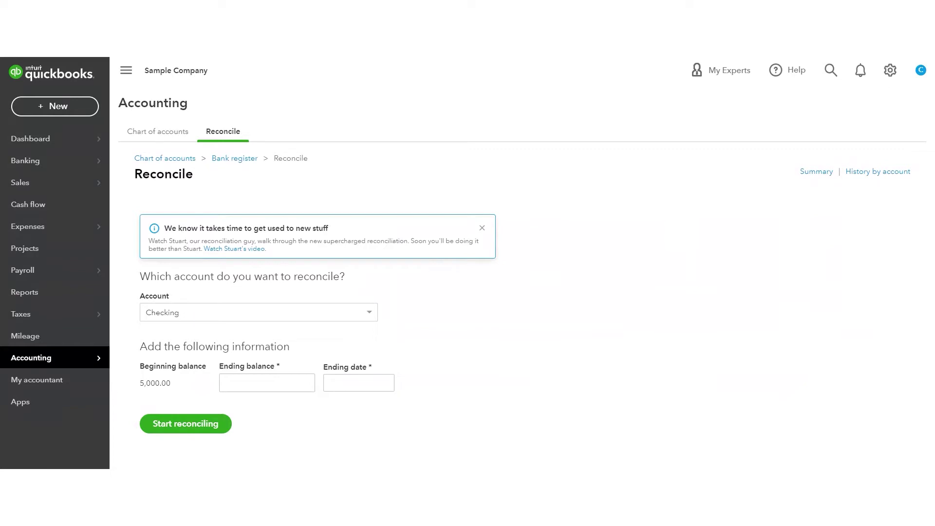
pyautogui.click(373, 319)
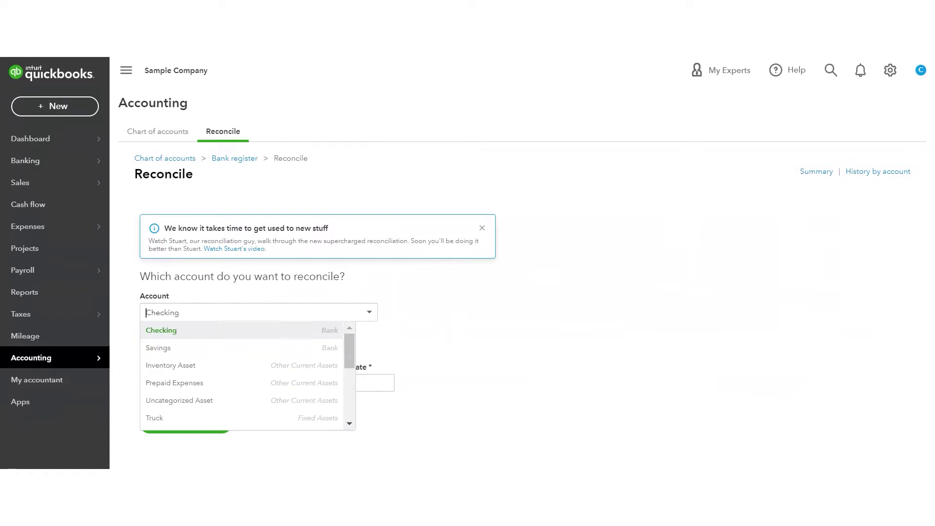
pyautogui.click(256, 331)
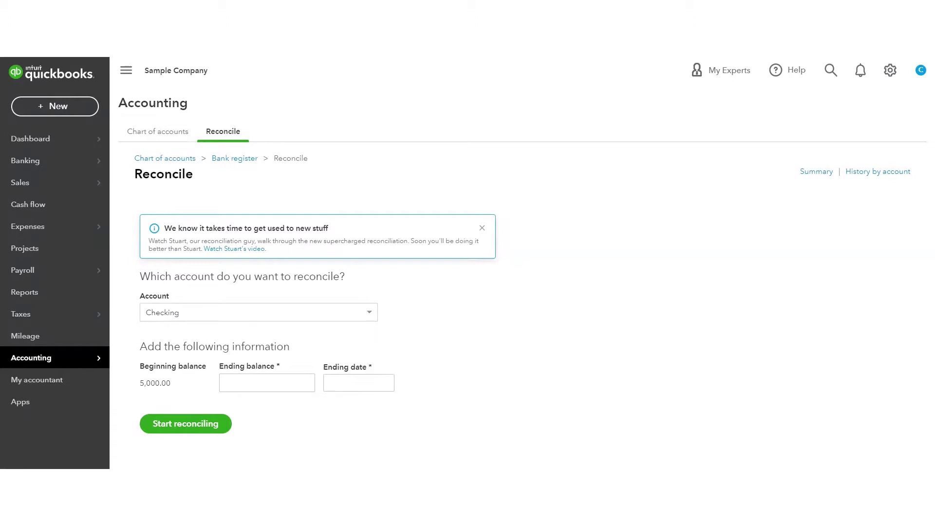
# Enter statement ending balance 5592.26 and ending date January 31, 2022.
pyautogui.click(224, 386)
pyautogui.write('5592.26')
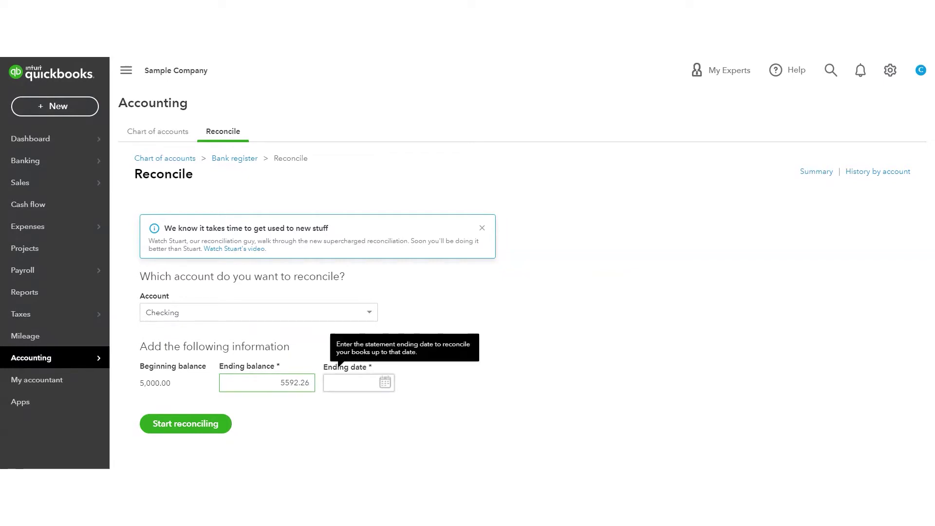
pyautogui.click(385, 386)
pyautogui.click(386, 383)
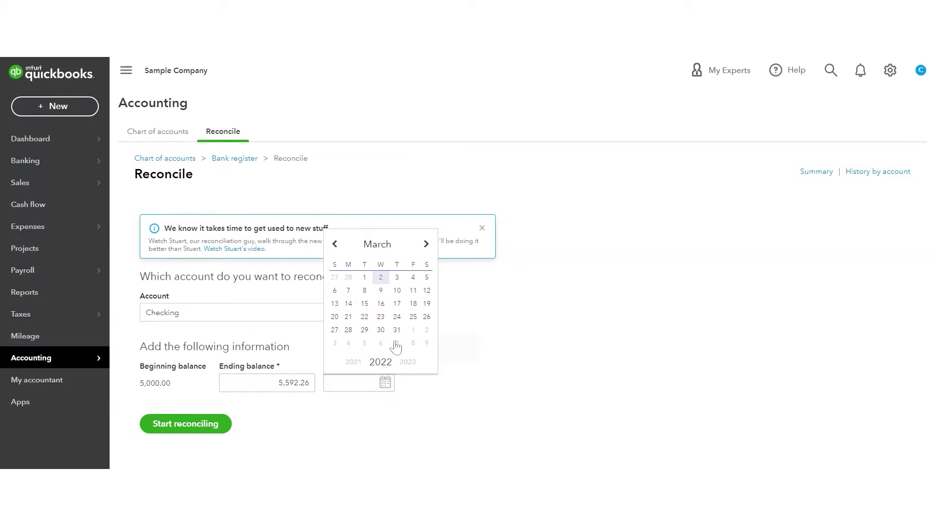
pyautogui.click(335, 243)
pyautogui.click(335, 243)
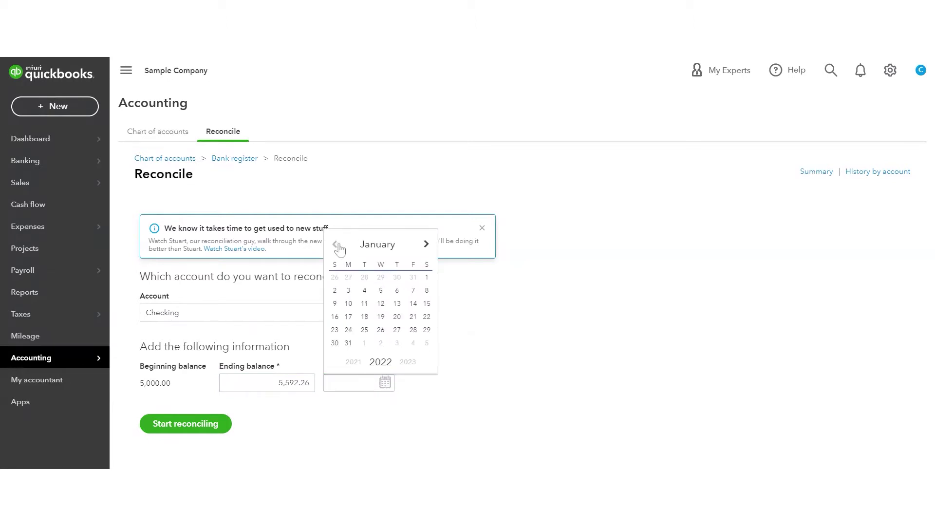
pyautogui.click(349, 344)
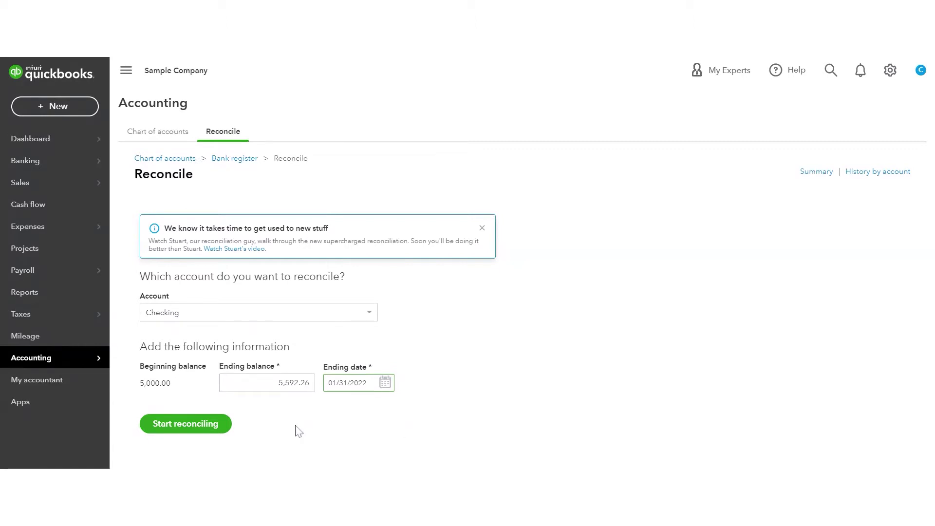
# Begin reconciling Checking, dismiss the tip, and show only deposit transactions.
pyautogui.click(178, 426)
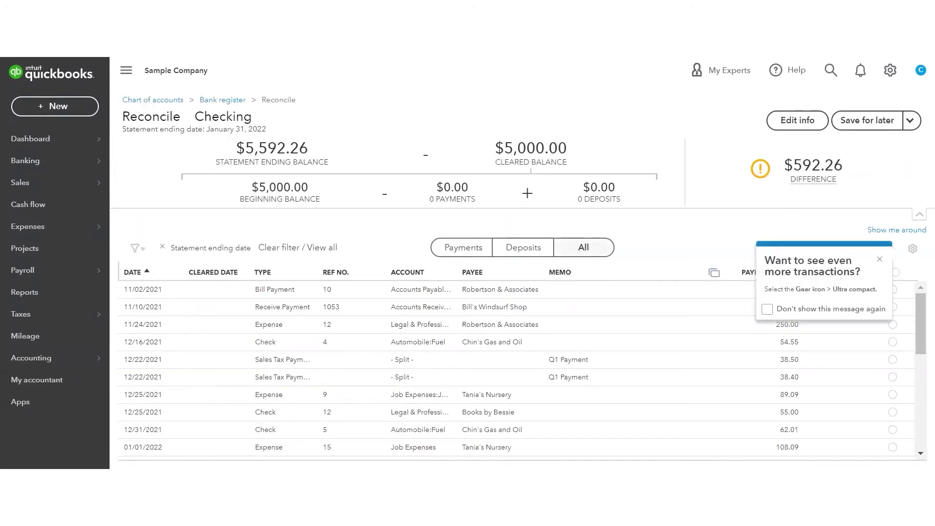
pyautogui.click(879, 259)
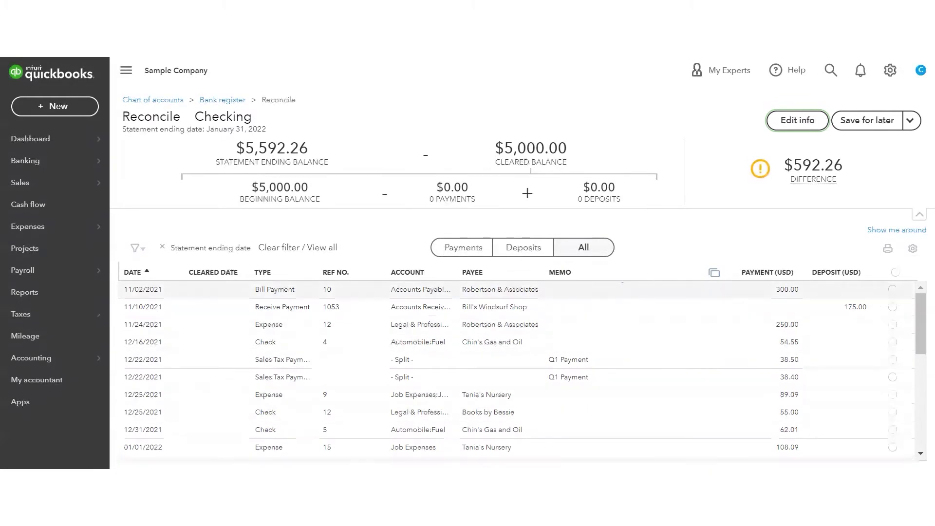
pyautogui.click(525, 250)
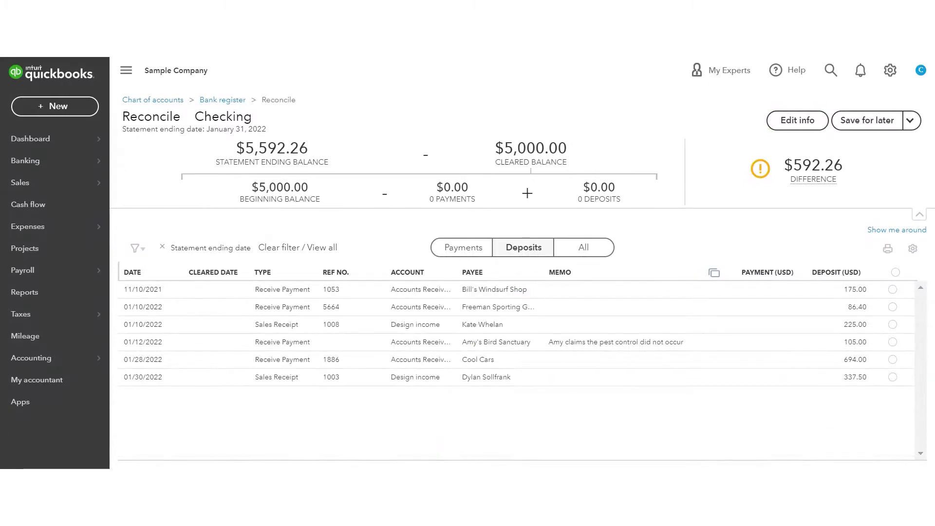
# Mark deposits 175.00, 86.40, 225.00, 105.00, 694.00 and 337.50 cleared, totalling 1,622.90.
pyautogui.click(893, 290)
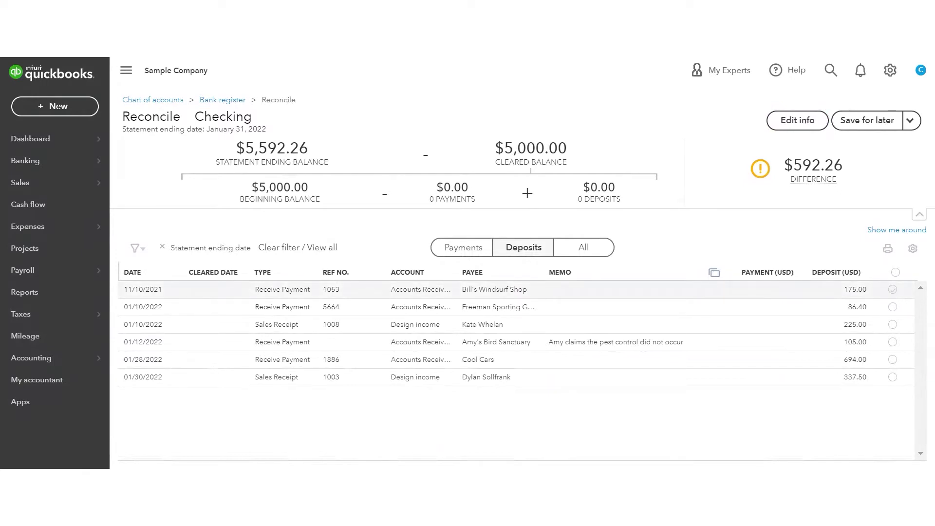
pyautogui.click(893, 289)
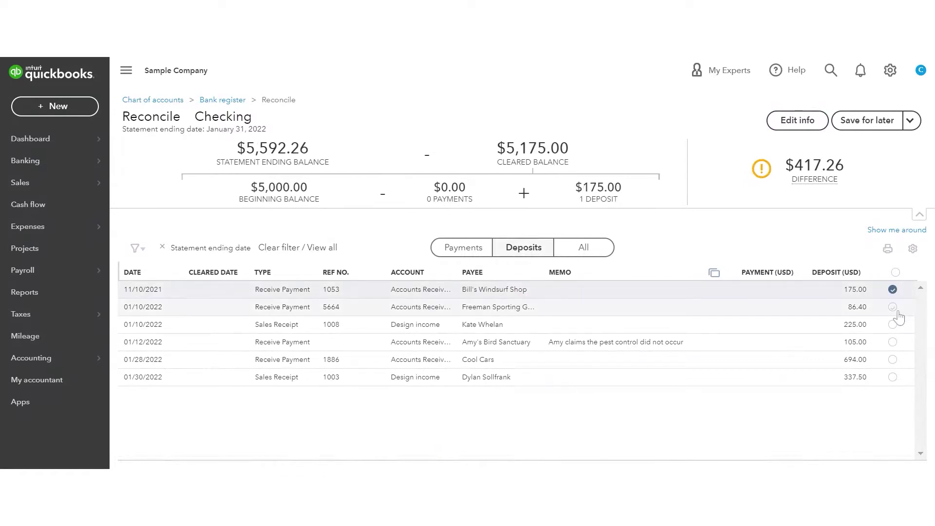
pyautogui.click(893, 307)
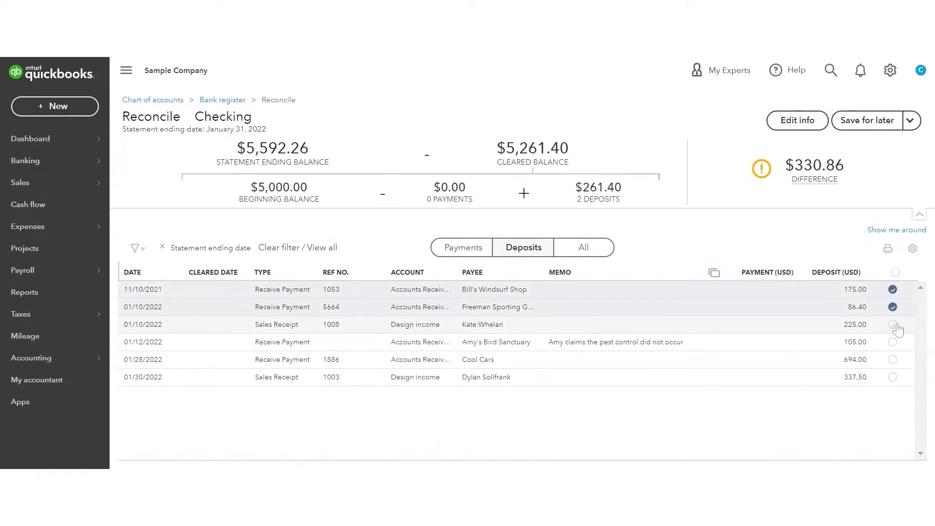
pyautogui.click(893, 324)
pyautogui.click(893, 342)
pyautogui.click(893, 359)
pyautogui.click(893, 377)
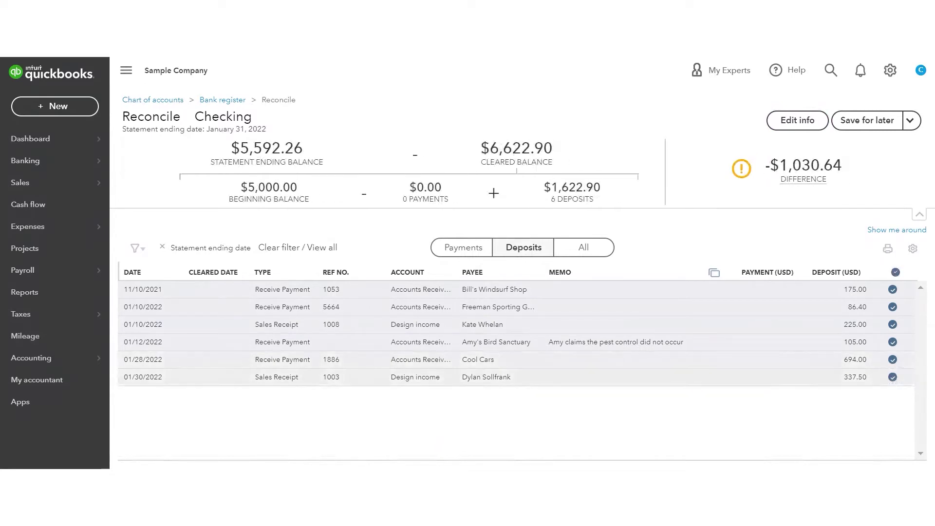
pyautogui.moveTo(552, 186); pyautogui.dragTo(614, 195)
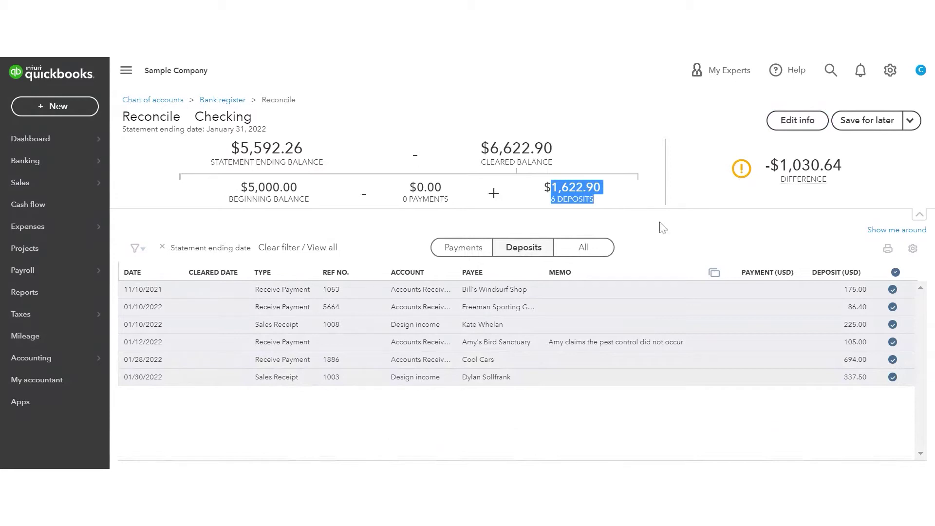
# Show payments and clear 54.55, 38.50, 38.40, 89.09 and 55.00.
pyautogui.click(449, 250)
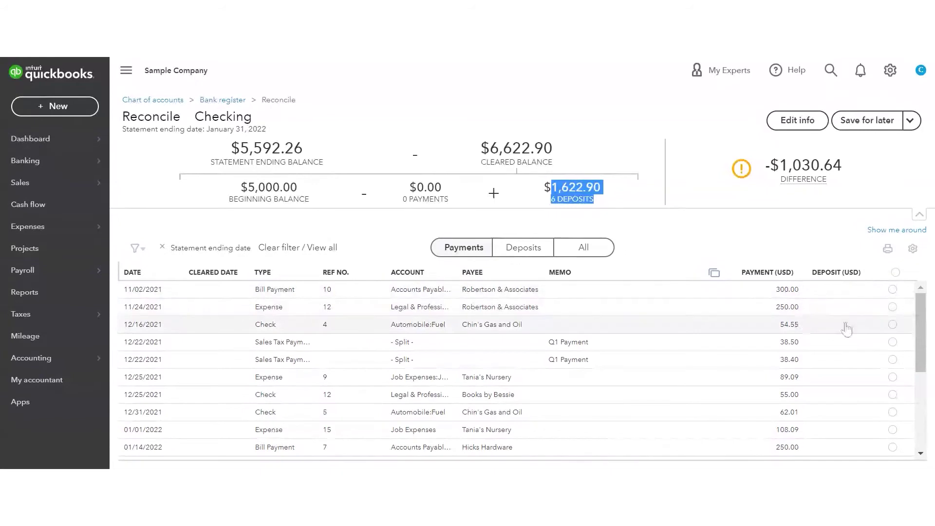
pyautogui.click(892, 324)
pyautogui.click(893, 343)
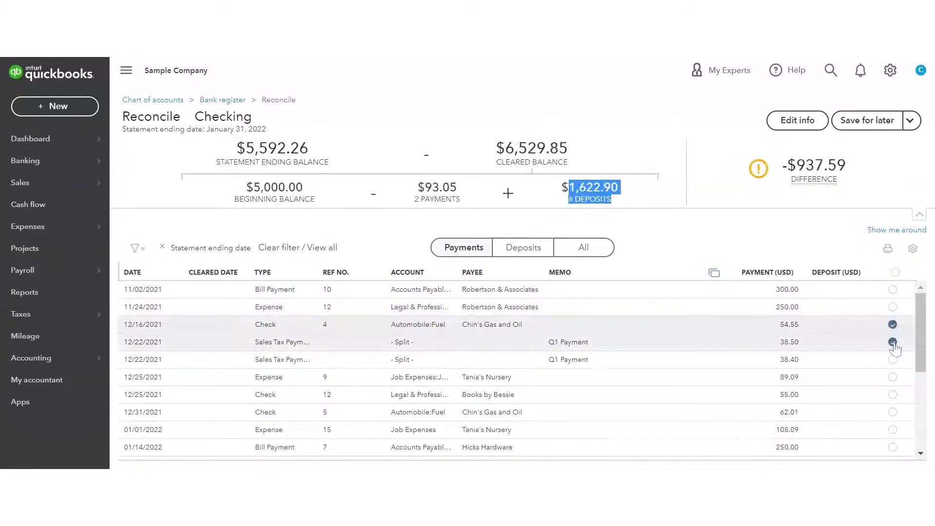
pyautogui.click(891, 359)
pyautogui.click(892, 377)
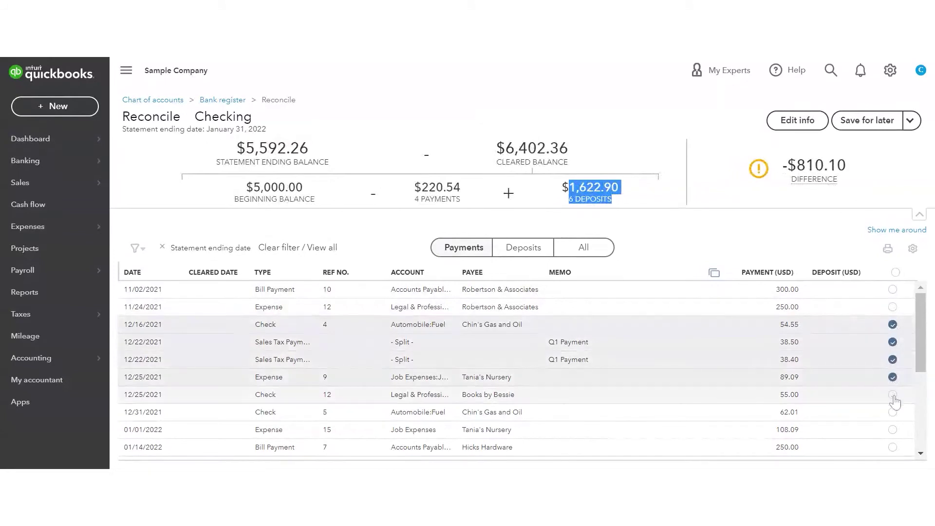
pyautogui.click(892, 395)
# Clear further payments 62.01, 108.09, 250.00, 24.36, 5.66, 100.00 and 185.00.
pyautogui.scroll(-3, 895, 399)
pyautogui.click(892, 339)
pyautogui.click(893, 357)
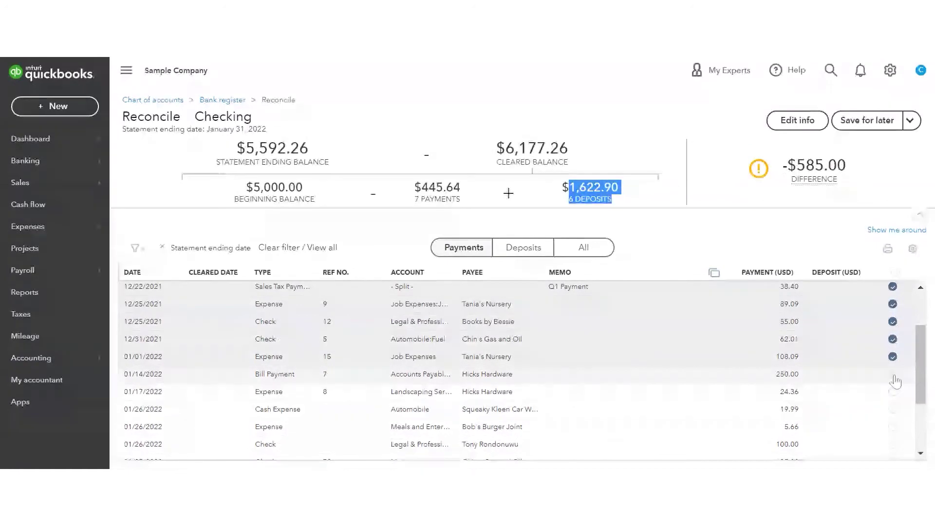
pyautogui.click(893, 375)
pyautogui.click(893, 392)
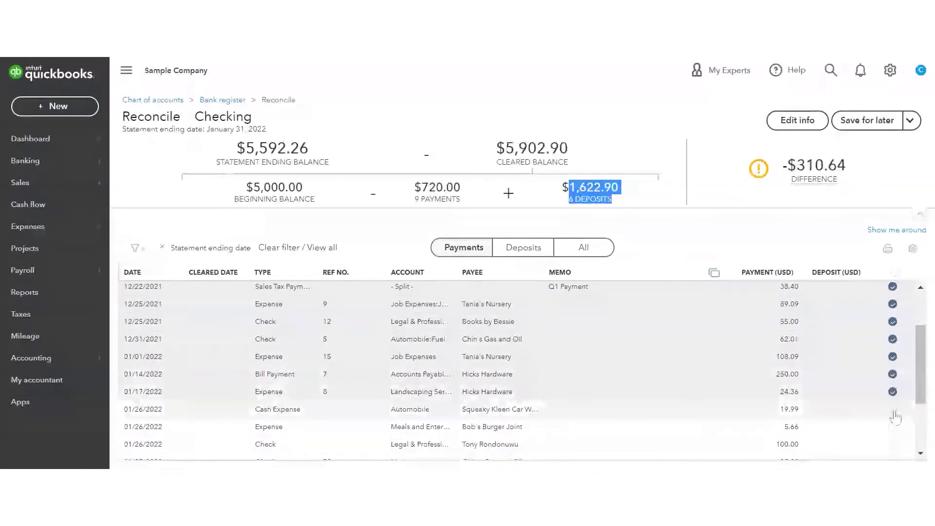
pyautogui.scroll(-3, 895, 414)
pyautogui.click(893, 354)
pyautogui.click(892, 371)
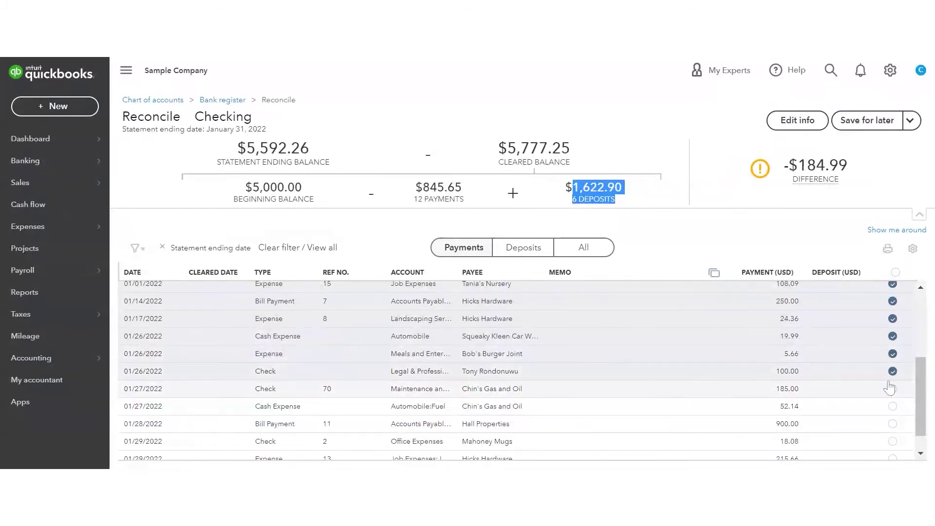
pyautogui.click(892, 389)
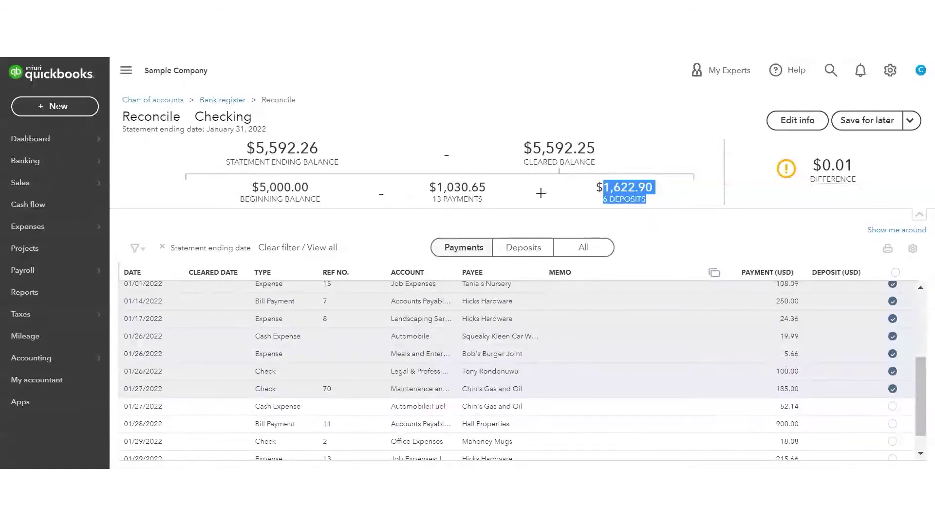
# Correct the Bob's Burger Joint expense amount from $5.66 to $5.67 and save it.
pyautogui.scroll(-3, 642, 358)
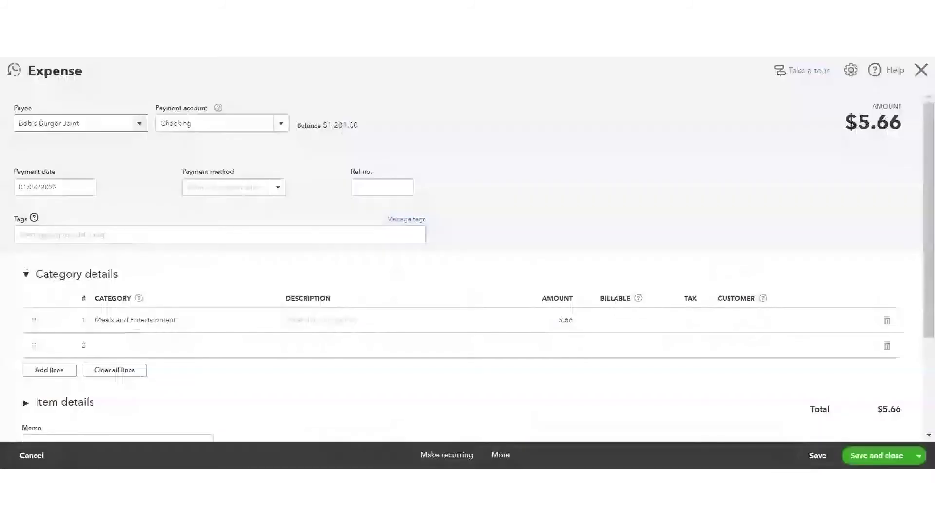
pyautogui.click(565, 320)
pyautogui.write('5.67')
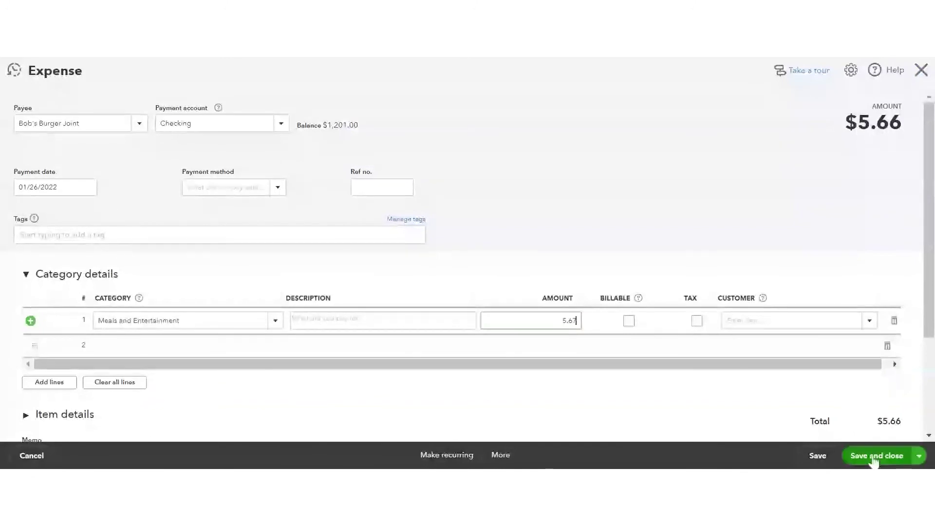
pyautogui.click(812, 455)
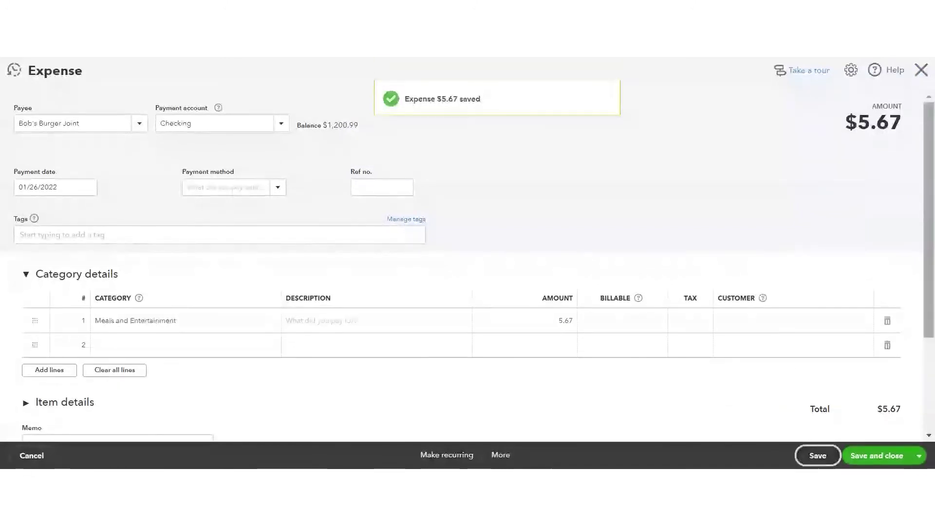
# Change check #4 to Chin's Gas and Oil from $54.55 to $54.53 and save it.
pyautogui.click(920, 71)
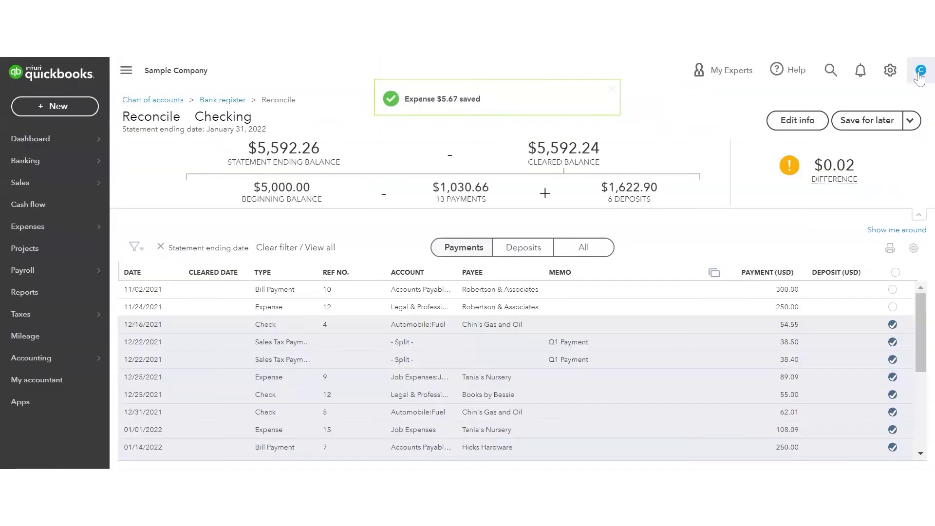
pyautogui.scroll(-1, 866, 402)
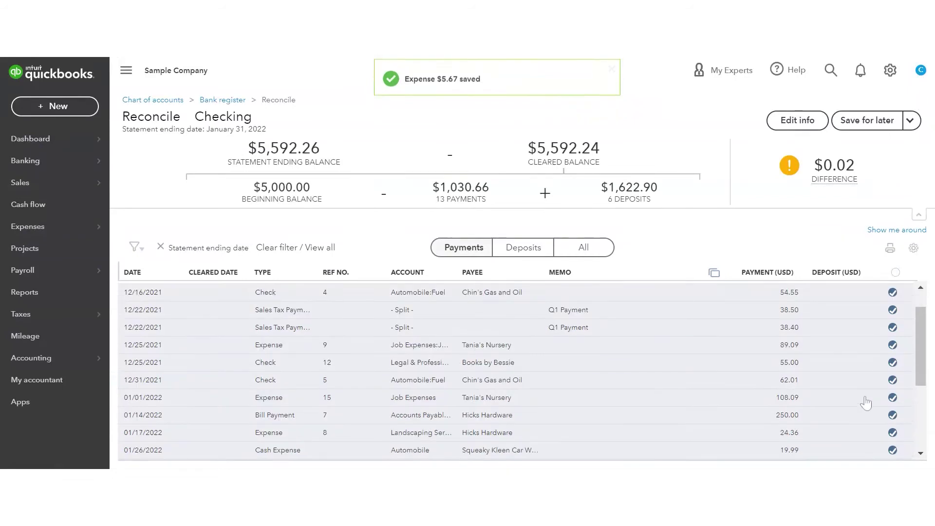
pyautogui.scroll(-1, 866, 402)
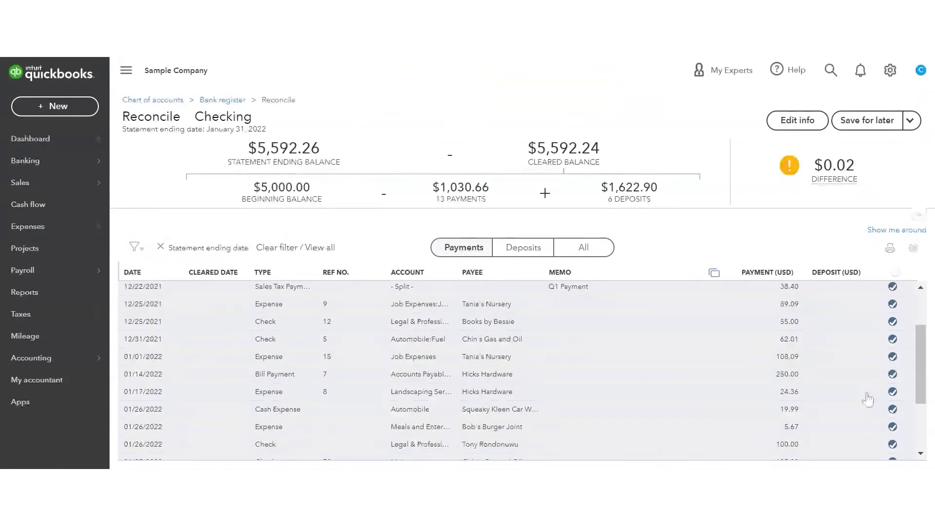
pyautogui.scroll(2, 867, 399)
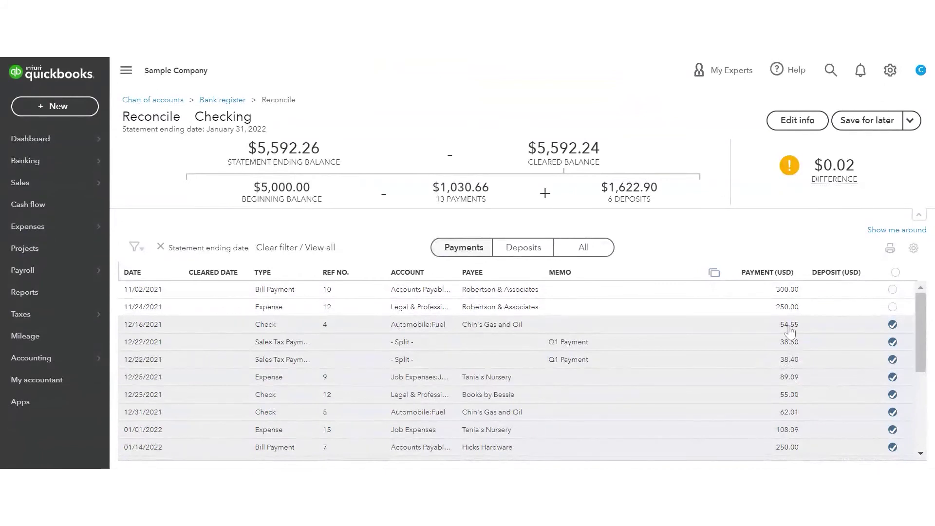
pyautogui.scroll(-1, 789, 331)
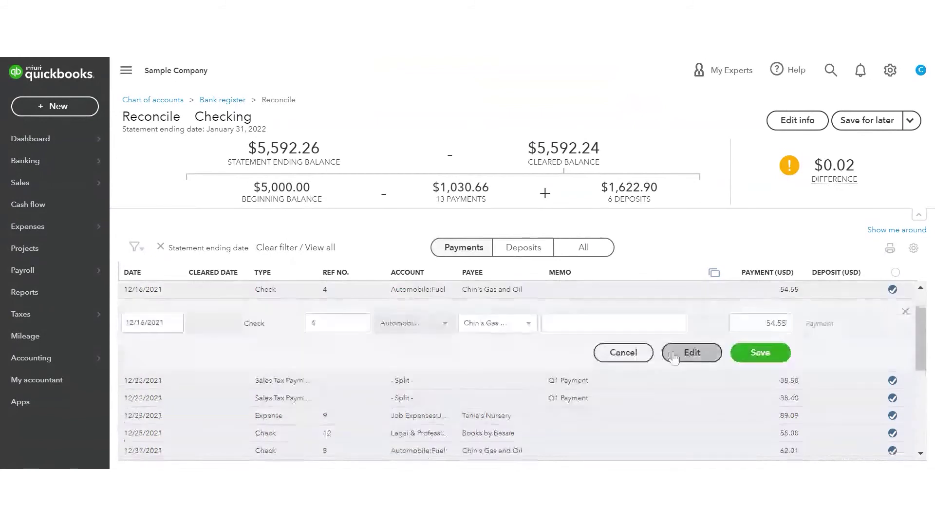
pyautogui.click(674, 354)
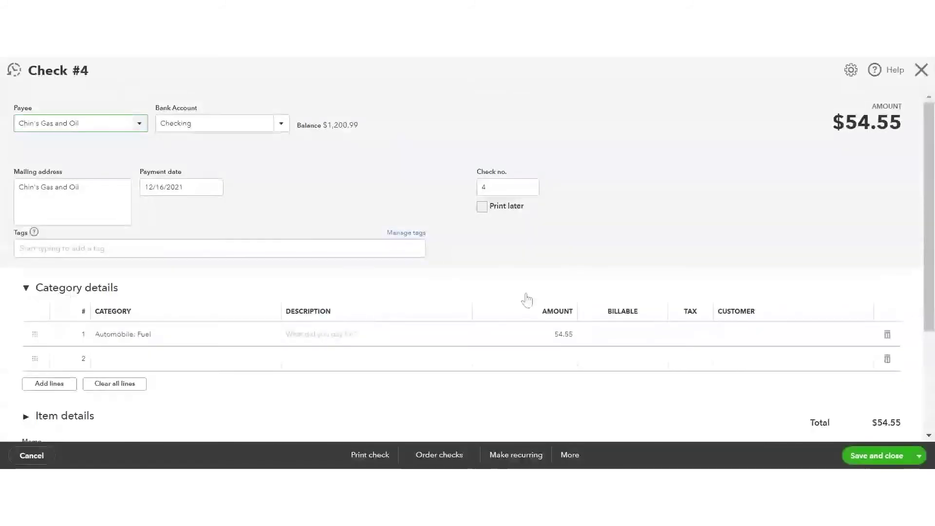
pyautogui.click(559, 334)
pyautogui.write('54.53')
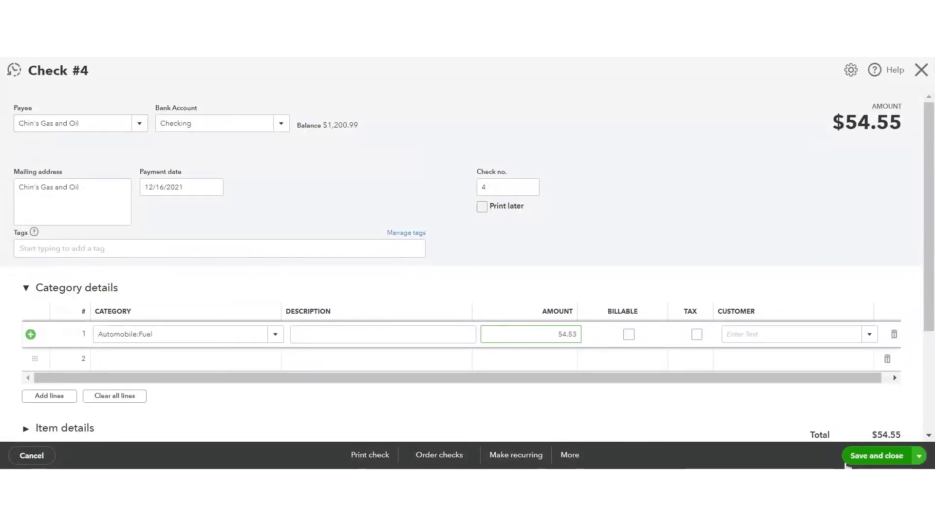
pyautogui.click(868, 461)
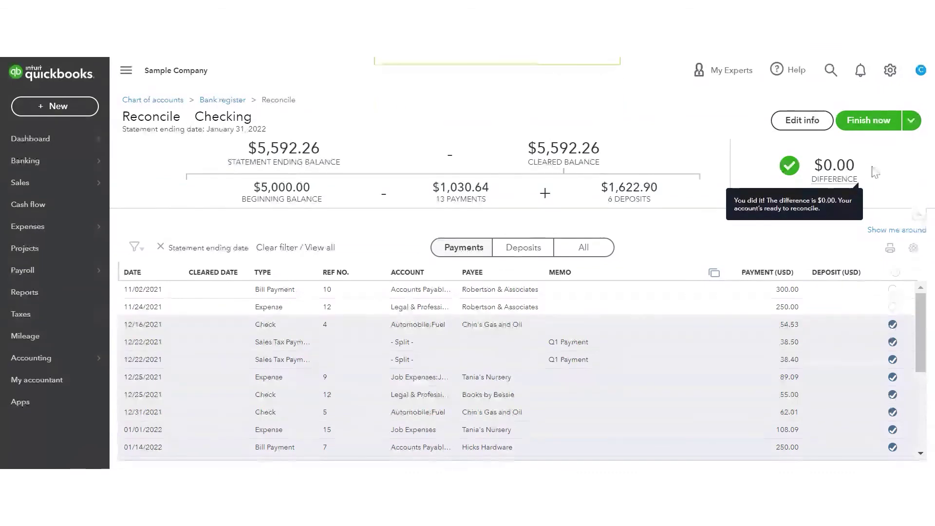
# Finish the January 31, 2022 Checking reconciliation at a $0.00 difference.
pyautogui.click(864, 125)
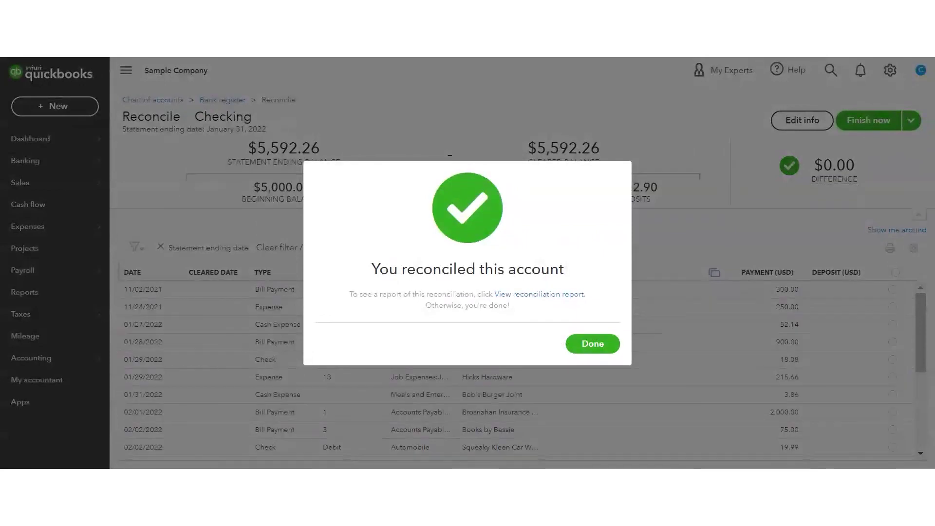
pyautogui.click(591, 346)
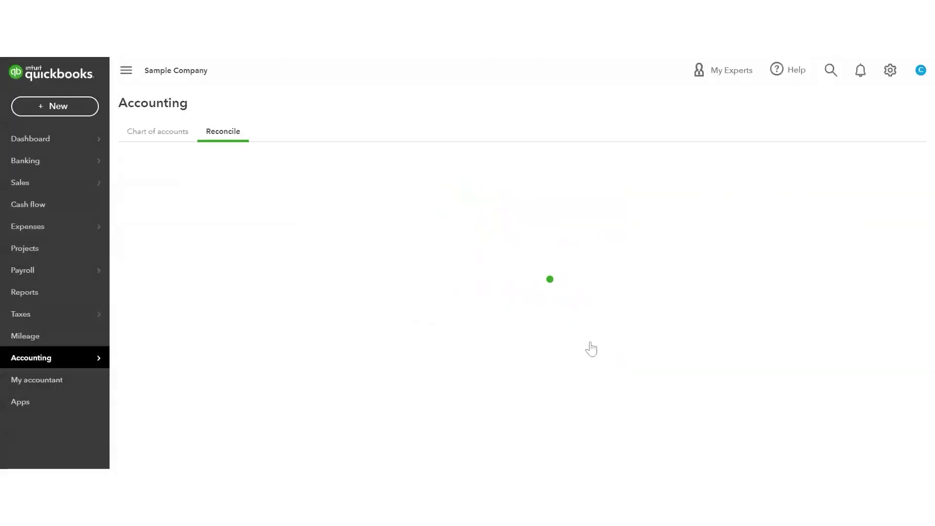